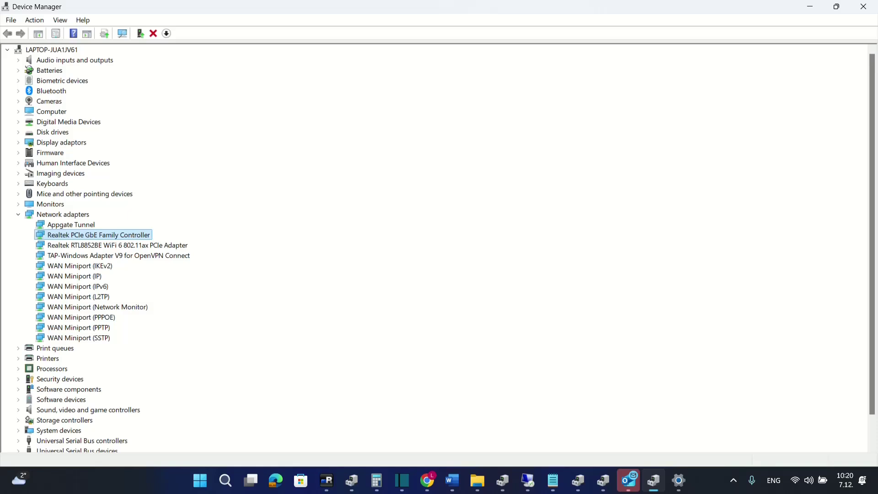
- Launch Settings through a 'sett' taskbar search and go to Network & internet > WiFi
left_click(227, 481)
mouse_move(241, 478)
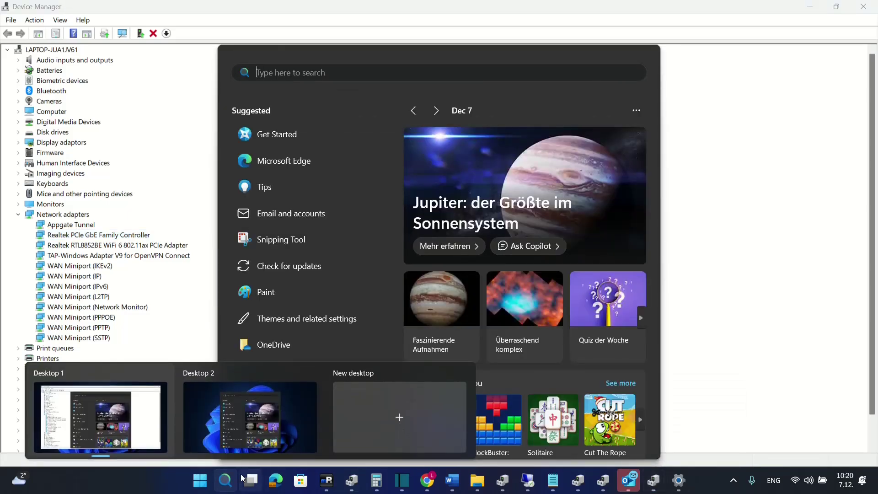
type("settings")
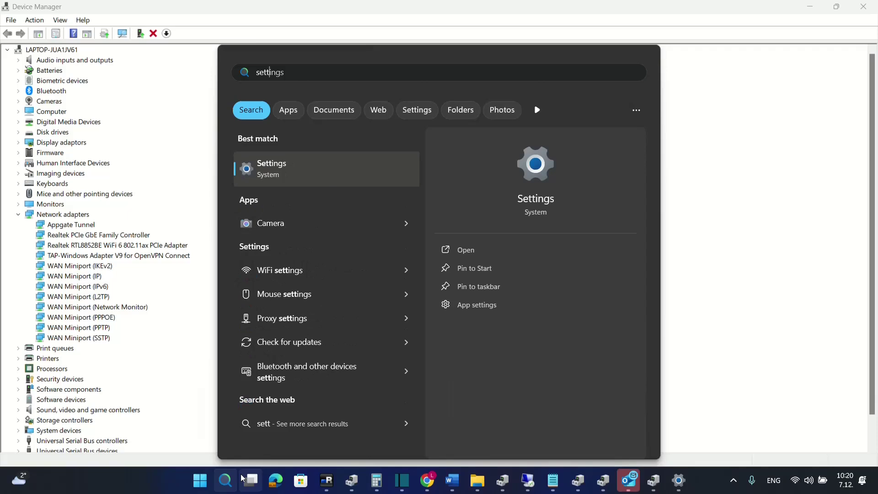
left_click(300, 165)
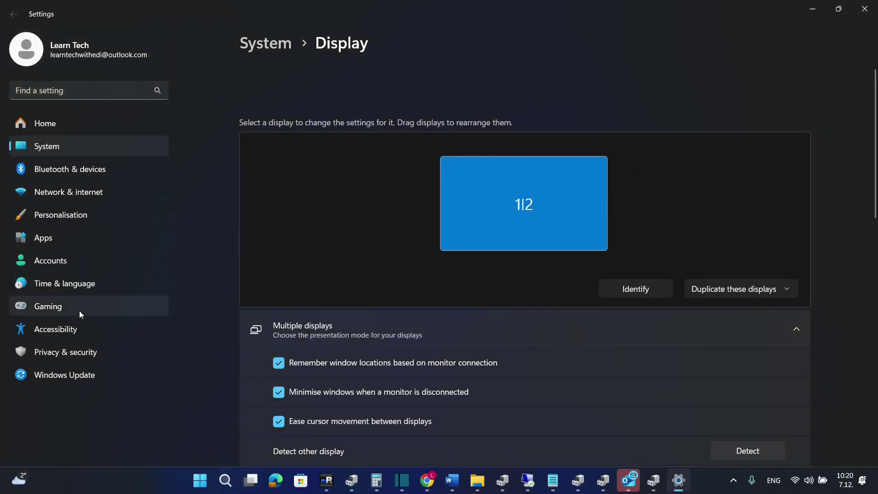
left_click(74, 192)
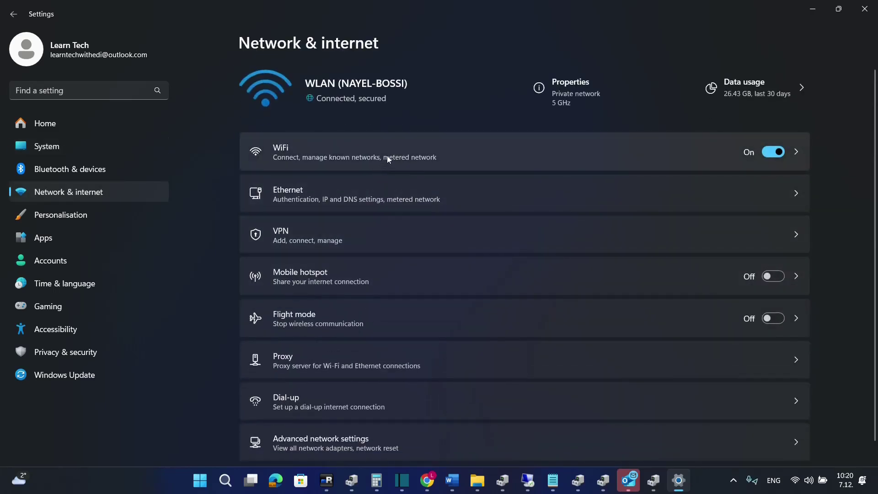
left_click(321, 159)
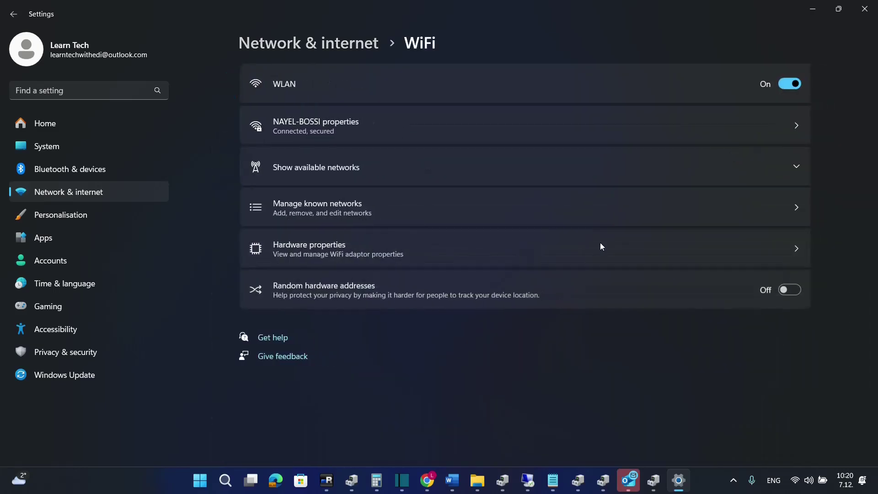
- Copy the description 'Realtek RTL8852BE WiFi 6 802.11ax PCIe Adapter' from the connected network's properties
left_click(342, 128)
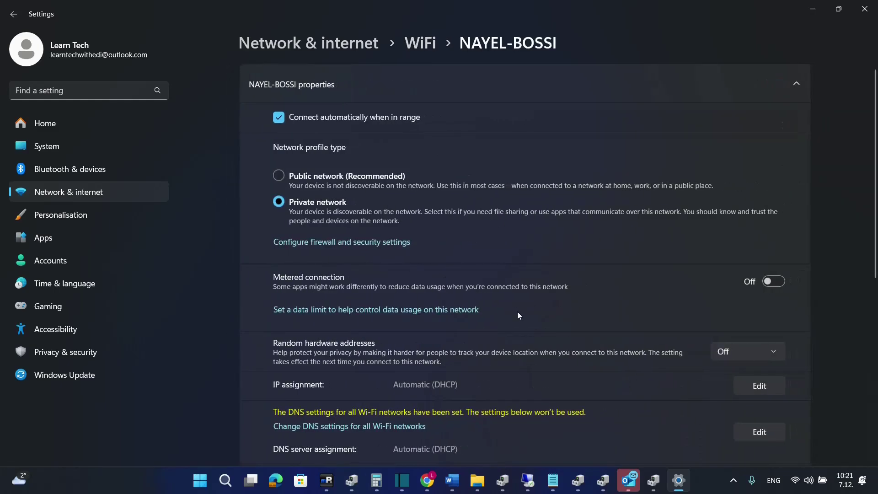
scroll(518, 314, "down", 5)
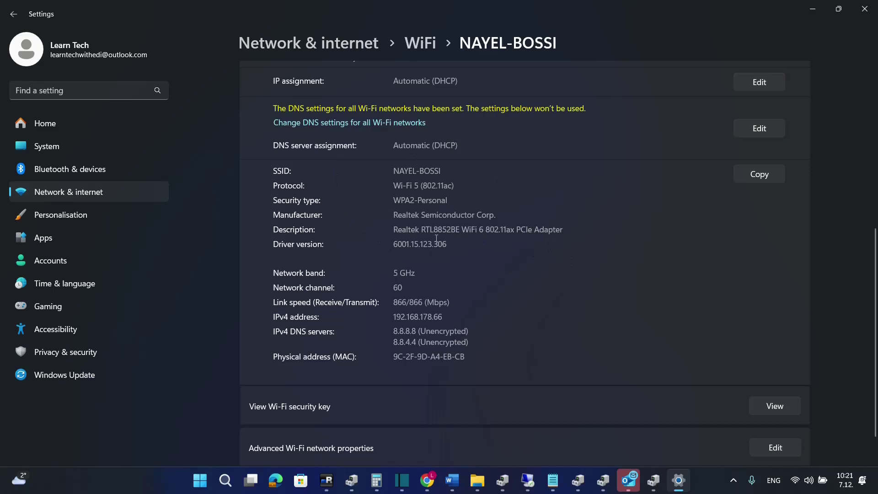
scroll(290, 223, "down", 1)
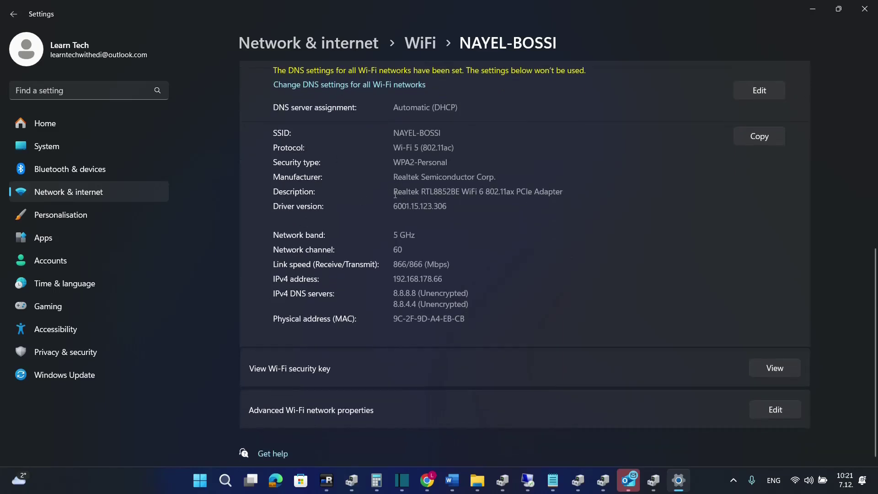
left_click_drag(394, 192, 582, 194)
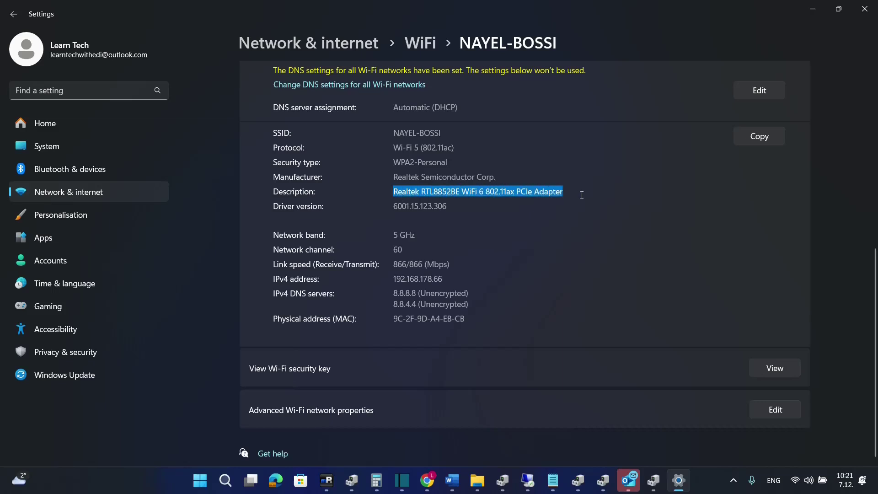
right_click(540, 193)
left_click(613, 204)
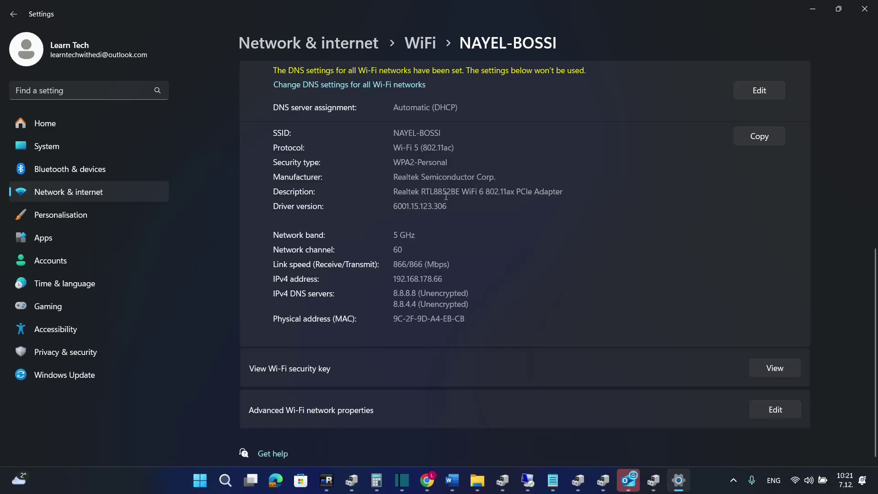
- Open Device Manager with a 'dev' search and maximize its window
left_click(199, 481)
right_click(199, 482)
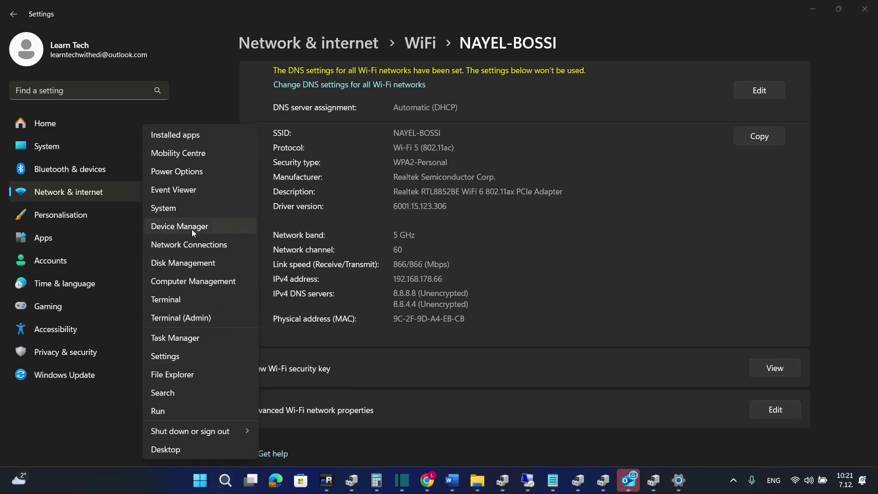
left_click(238, 467)
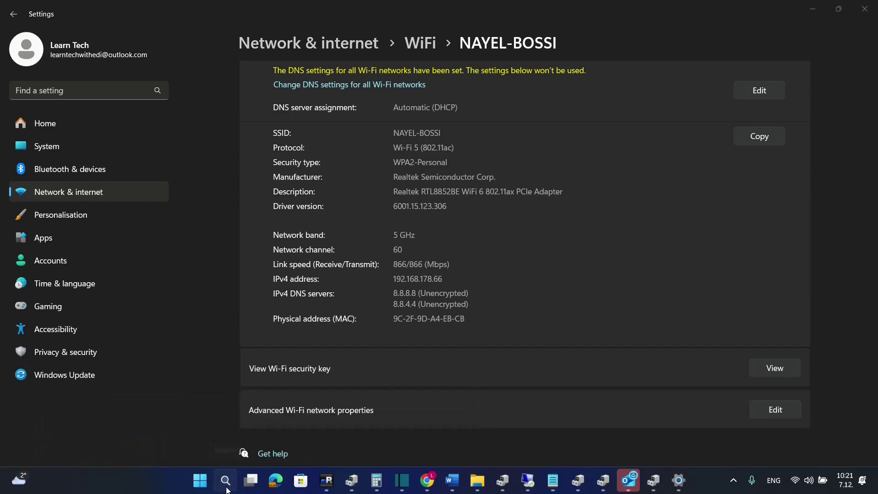
left_click(227, 489)
type("dev")
key("Return")
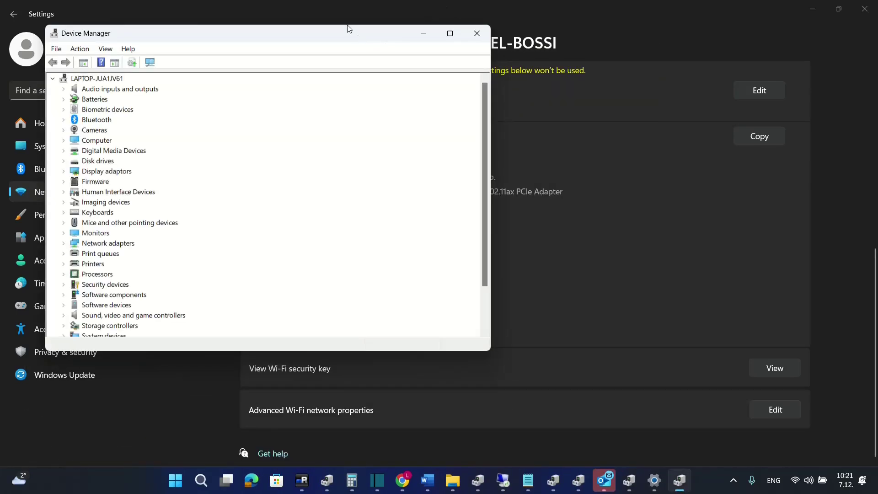
double_click(291, 34)
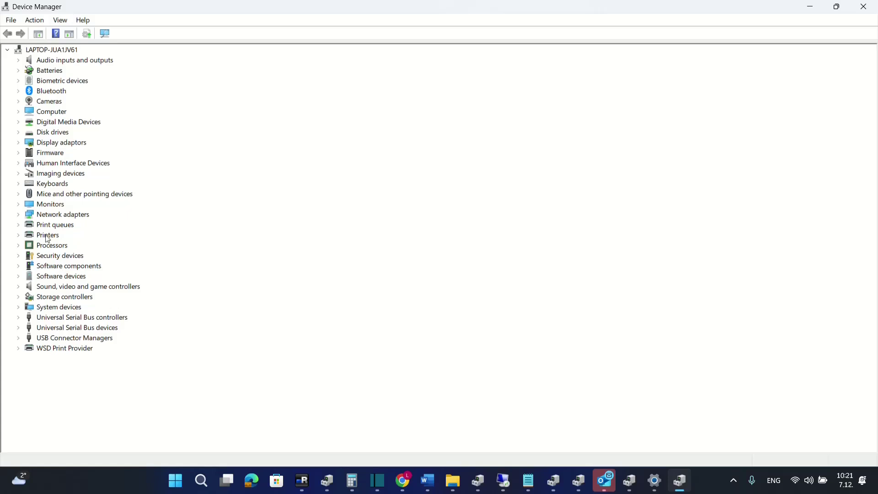
- Auto-search for a newer Realtek RTL8852BE WiFi adapter driver, then continue on Windows Update
left_click(20, 214)
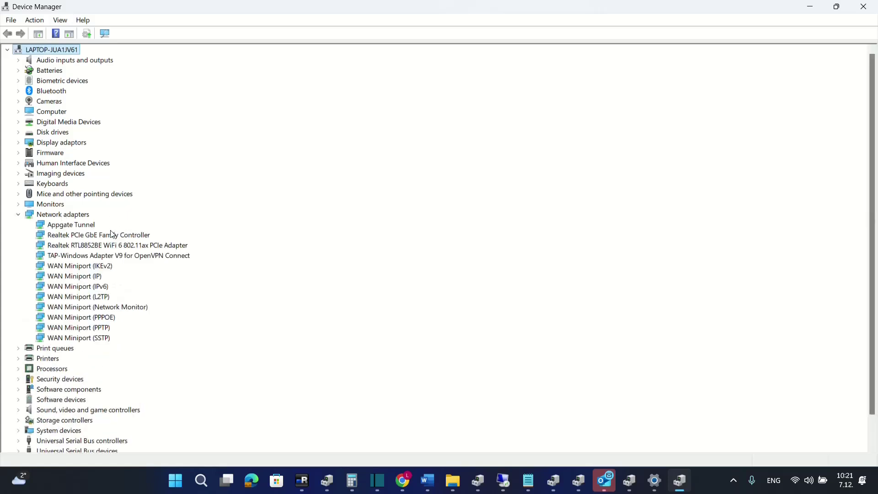
left_click(74, 249)
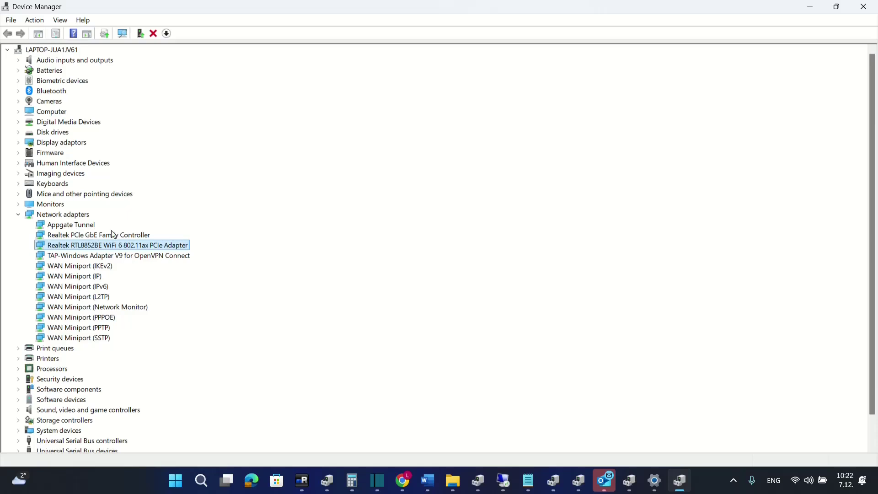
right_click(99, 250)
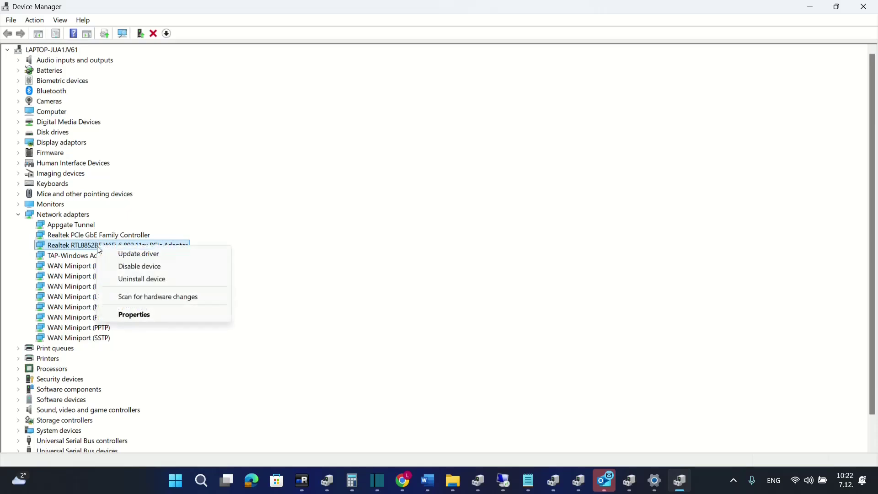
left_click(121, 255)
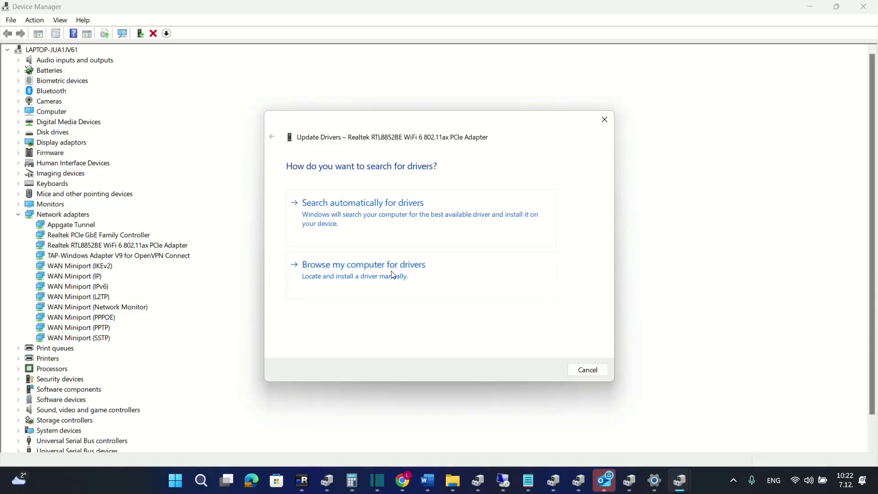
left_click(387, 222)
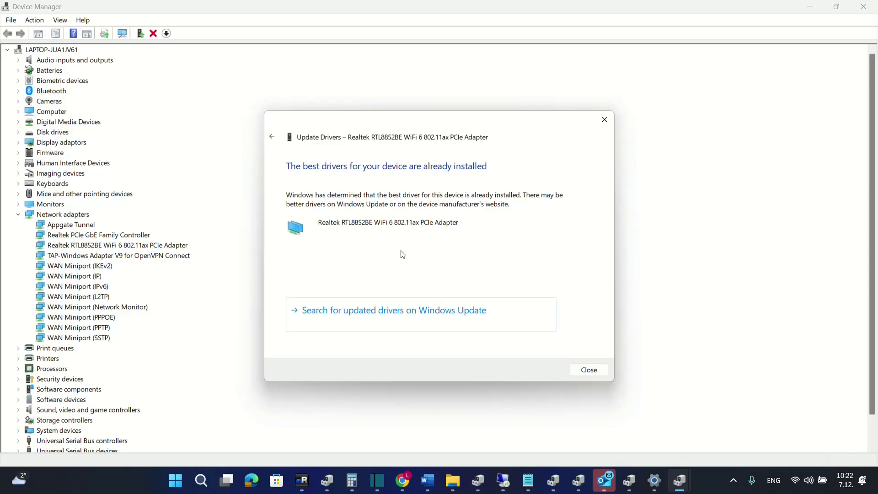
left_click(426, 318)
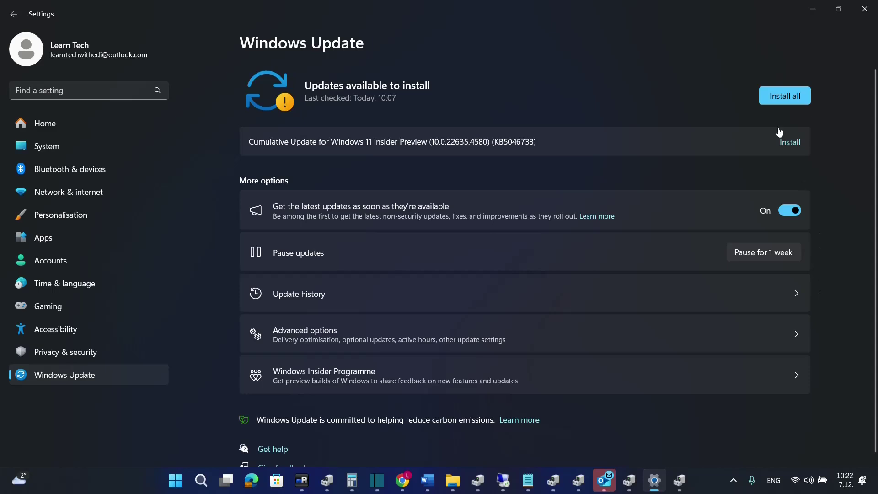
- Install all pending updates, including cumulative update KB5046733
left_click(793, 103)
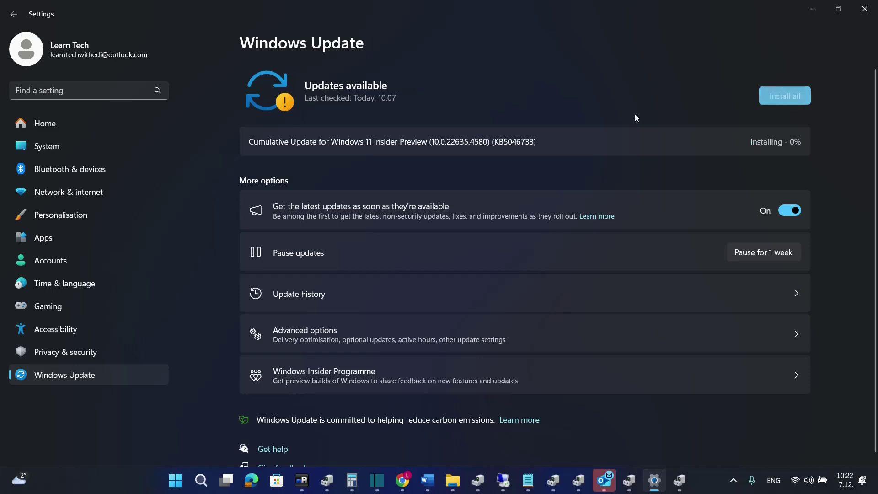
scroll(593, 242, "down", 1)
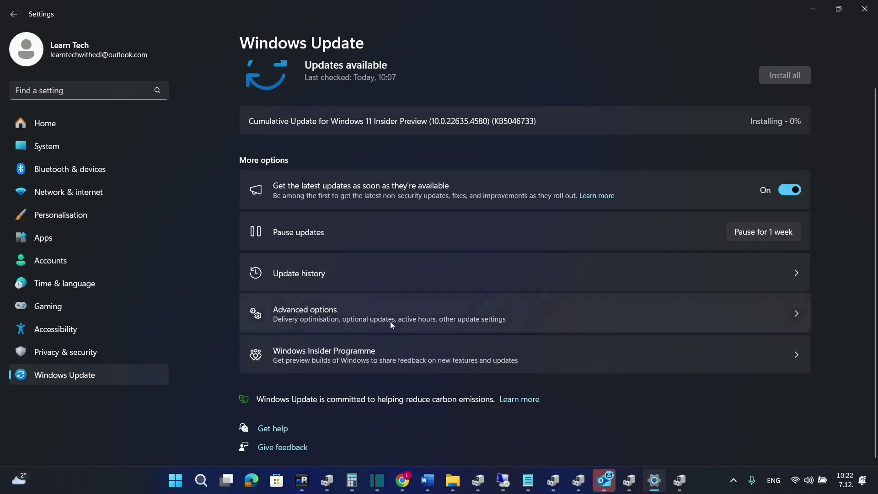
- Check Optional updates under Advanced options, finding only a .NET Framework preview, then return to Device Manager
left_click(342, 316)
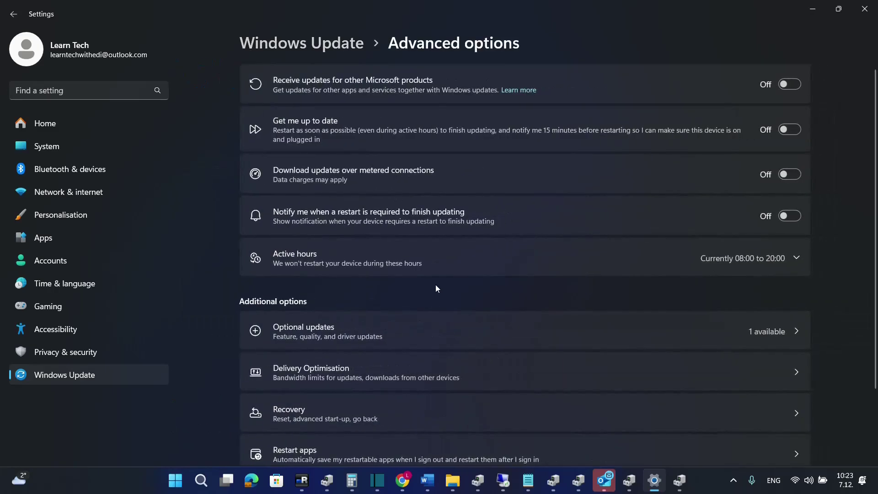
scroll(442, 276, "down", 2)
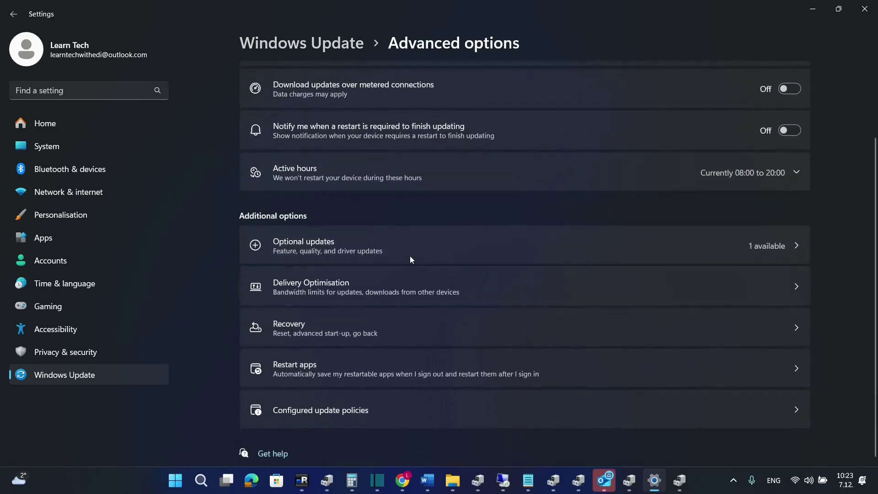
left_click(386, 256)
left_click(315, 82)
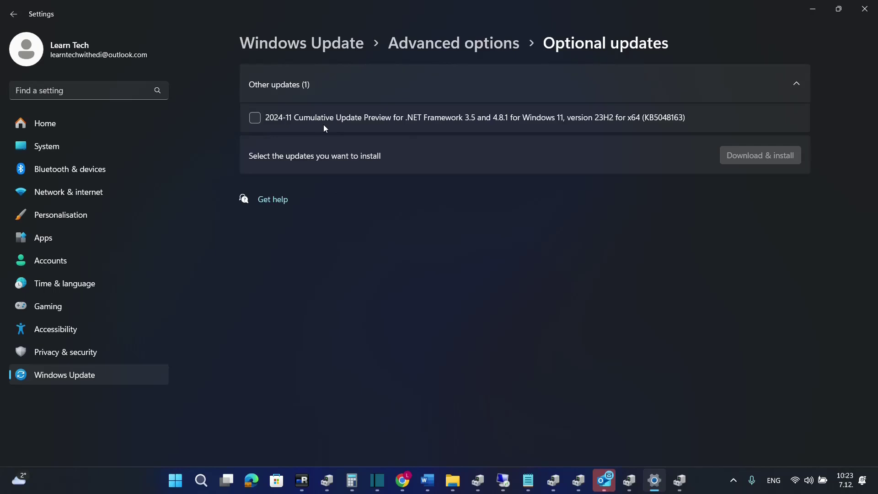
left_click(679, 481)
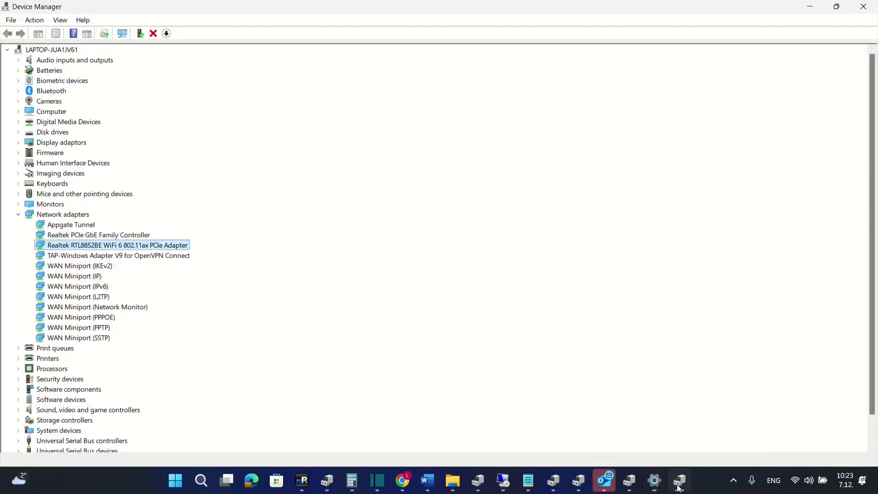
- Reinstall the Realtek RTL8852BE WiFi 6 driver by picking it from the compatible-driver list
right_click(137, 248)
left_click(177, 253)
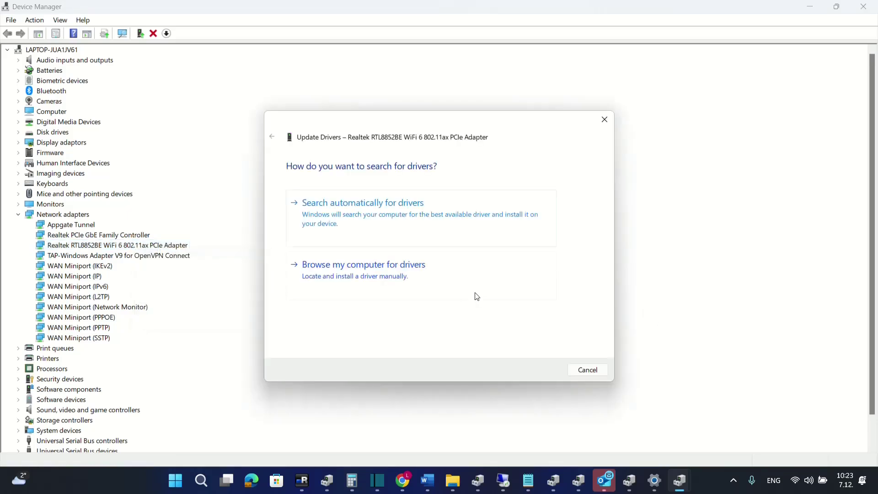
left_click(384, 280)
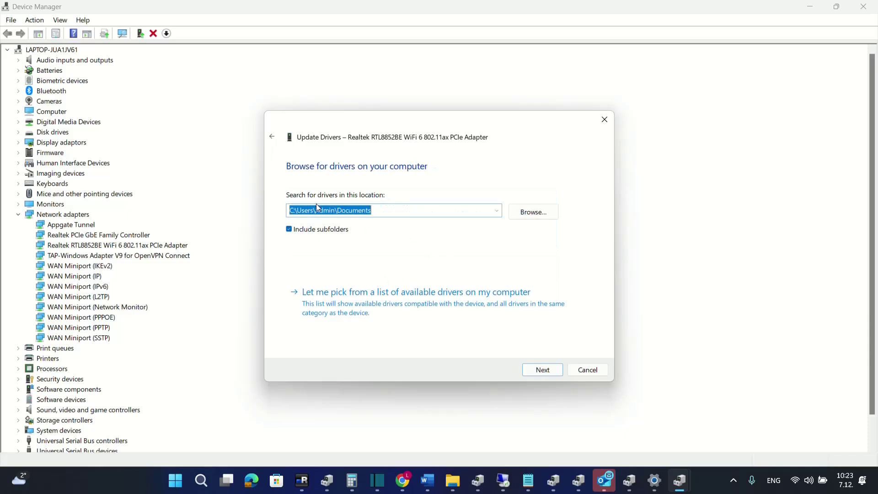
left_click(385, 307)
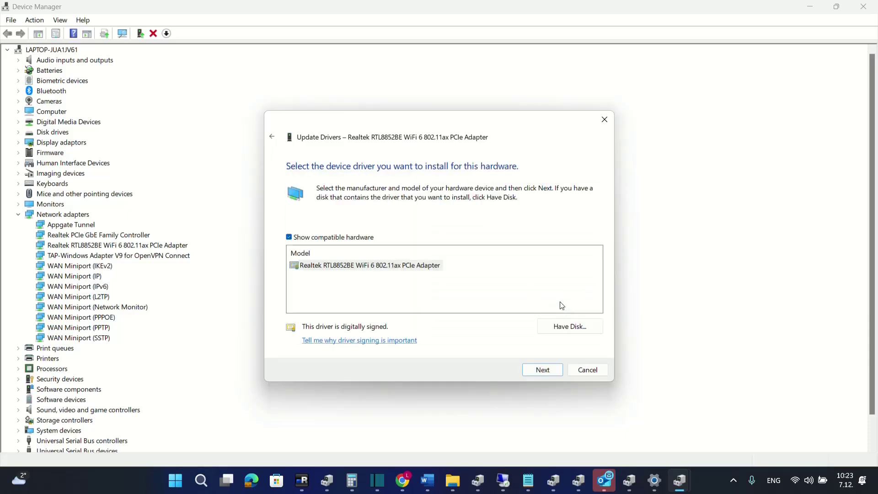
left_click(397, 270)
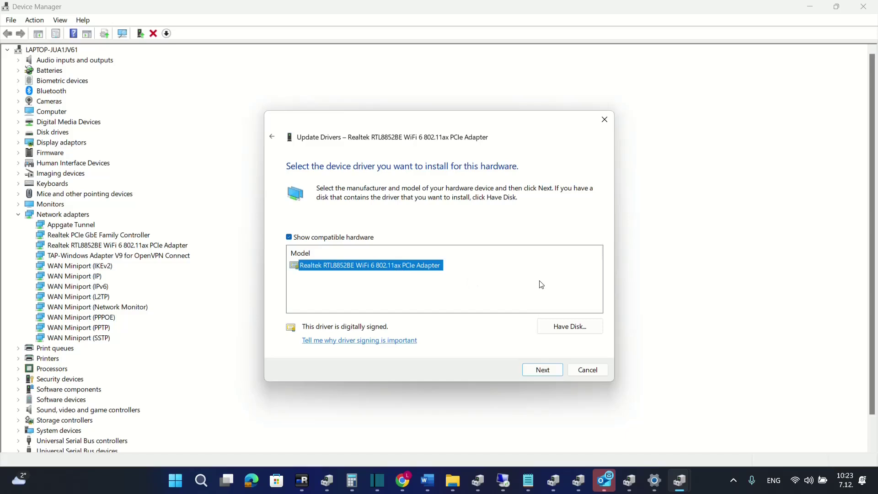
left_click(544, 374)
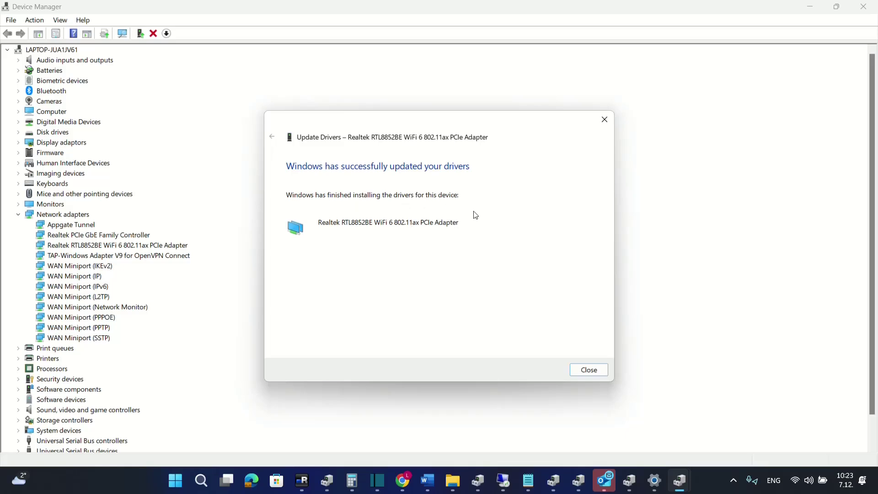
- Close the driver wizard, Google the copied Realtek RTL8852BE adapter name, then switch back to Settings
left_click(577, 375)
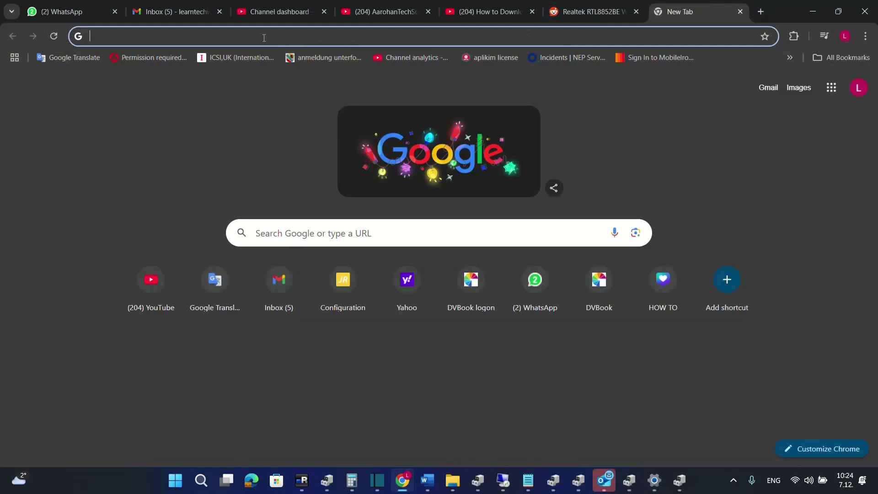
right_click(264, 37)
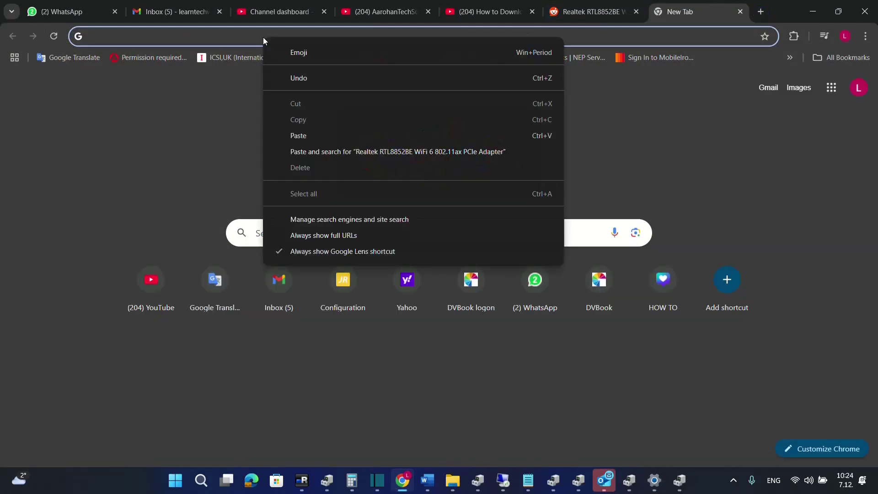
left_click(336, 152)
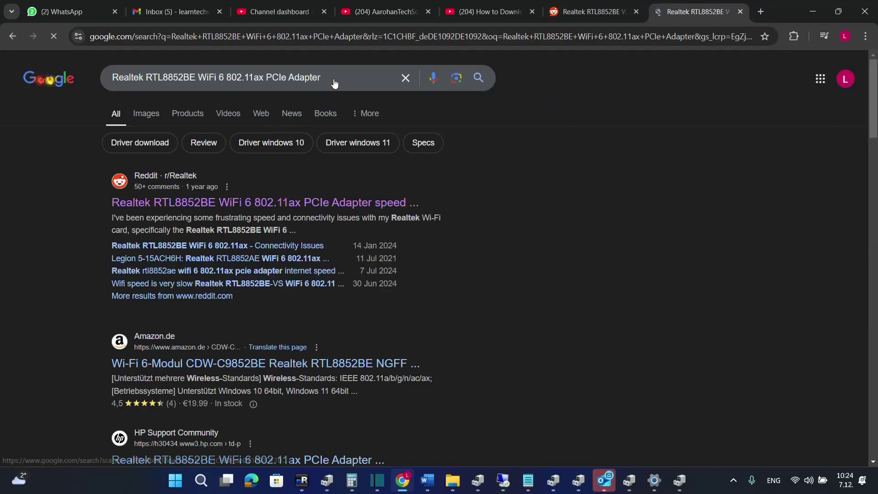
left_click(331, 76)
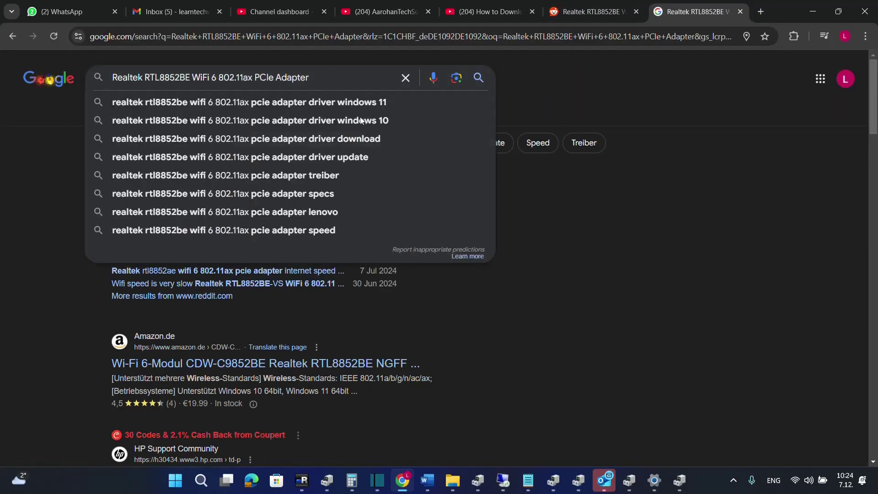
left_click(649, 484)
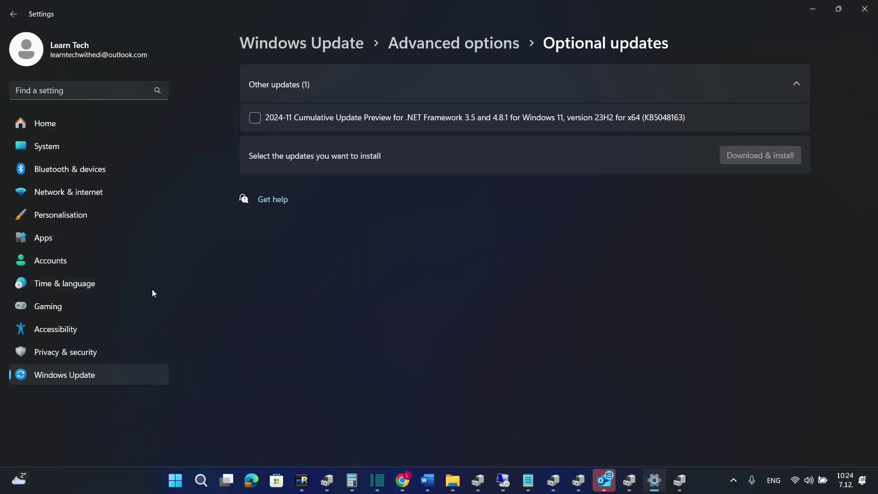
- Confirm the Wi-Fi adapter's driver version 6001.15.123.306 in network properties, then minimize Settings
left_click(69, 192)
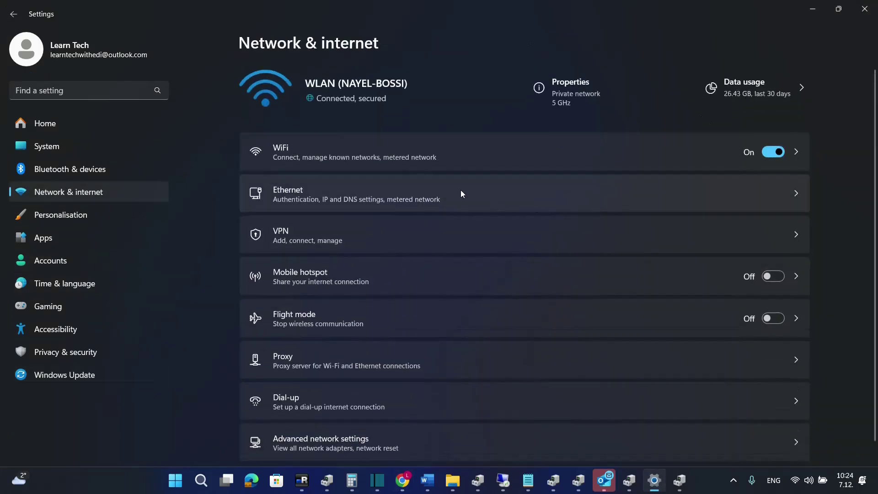
left_click(381, 149)
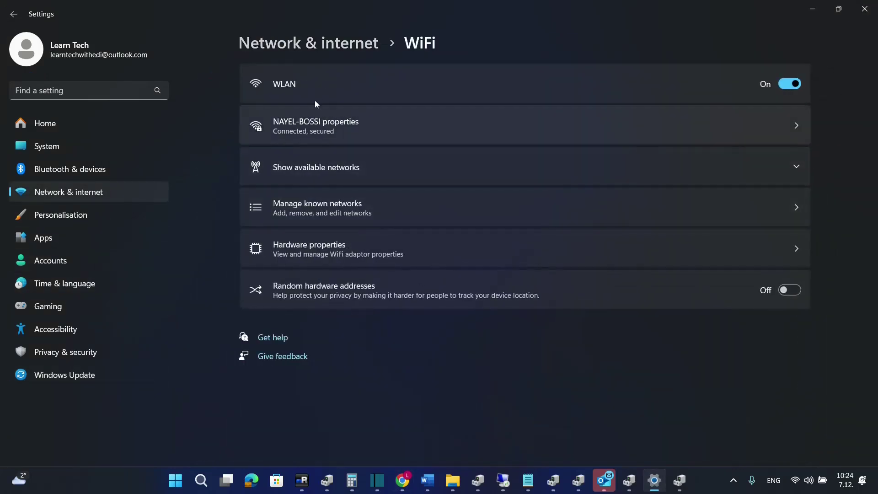
left_click(318, 122)
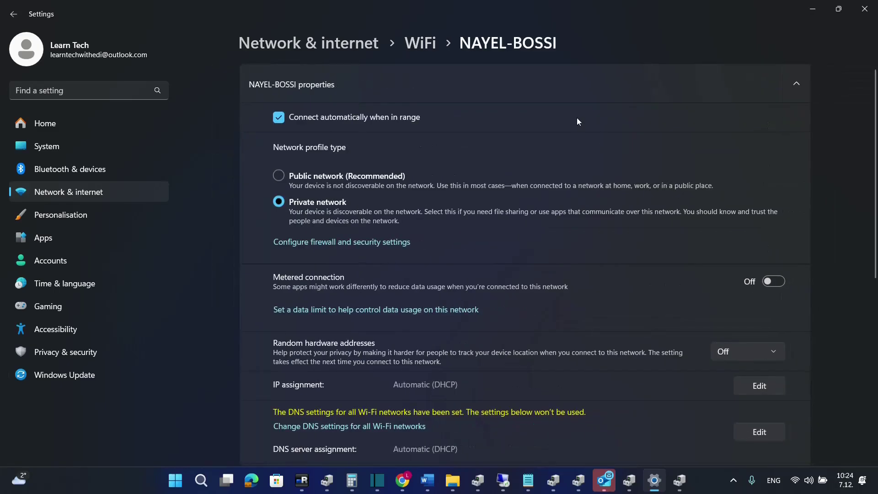
scroll(507, 219, "down", 5)
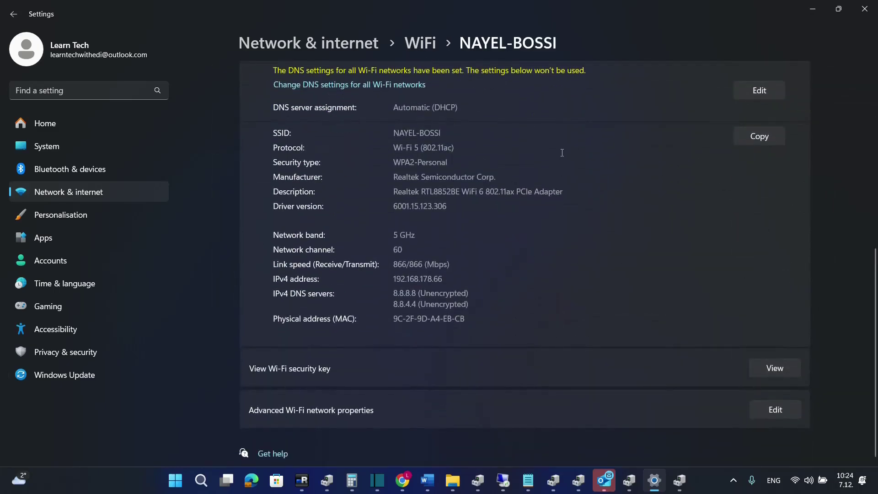
left_click(817, 12)
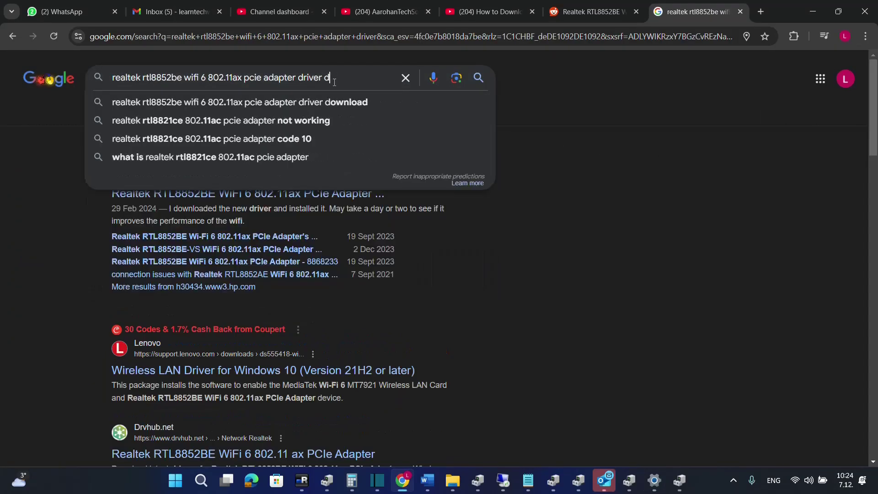
- Add 'download' to the adapter search and check Lenovo's driver page listing version 6001.15.123.330
type("load")
key("Return")
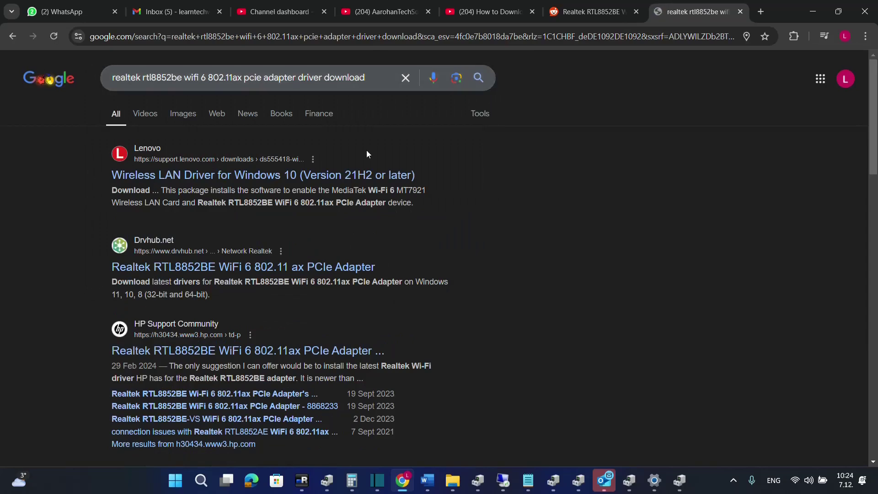
left_click(310, 196)
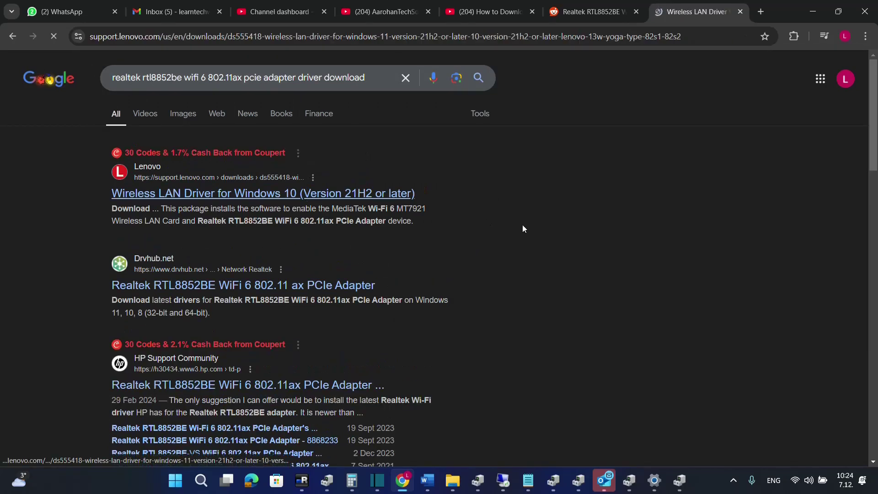
scroll(361, 212, "down", 4)
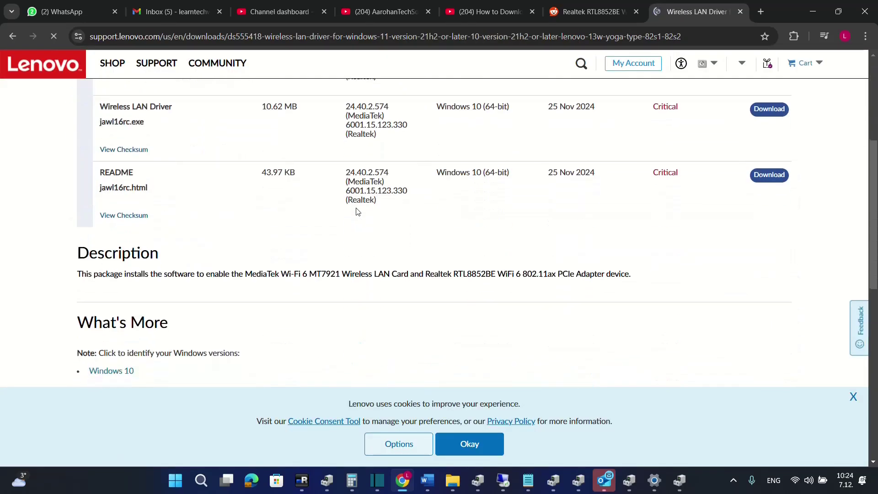
scroll(339, 215, "up", 1)
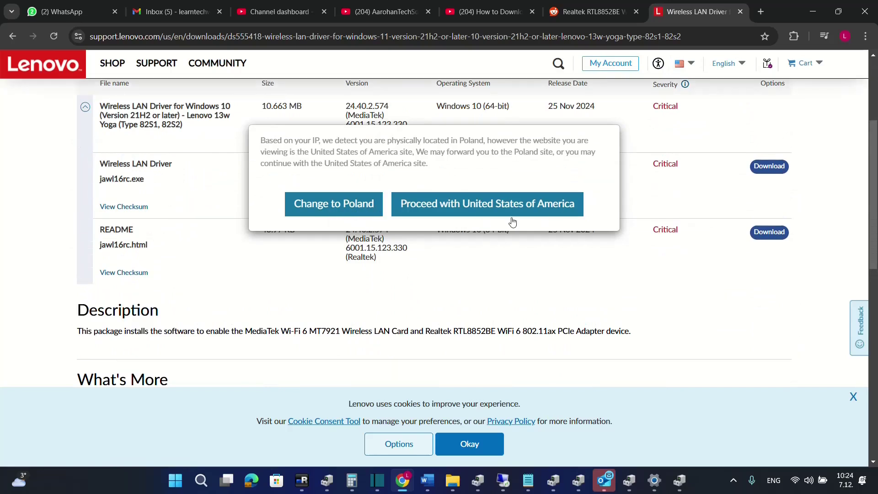
left_click(478, 219)
scroll(284, 240, "up", 1)
scroll(284, 240, "up", 2)
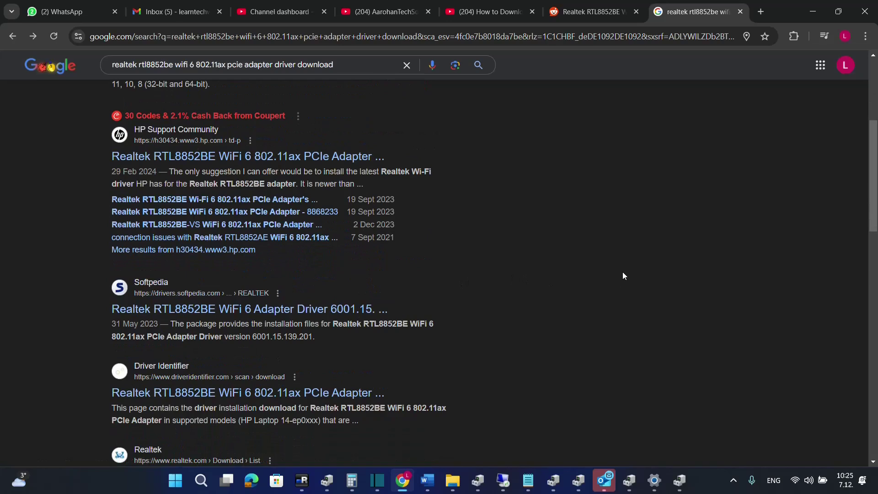
- Search with 'realtek' added and find the RTL8821CE WLAN driver 2023.56.0502.2017 and Bluetooth driver listing
left_click(366, 64)
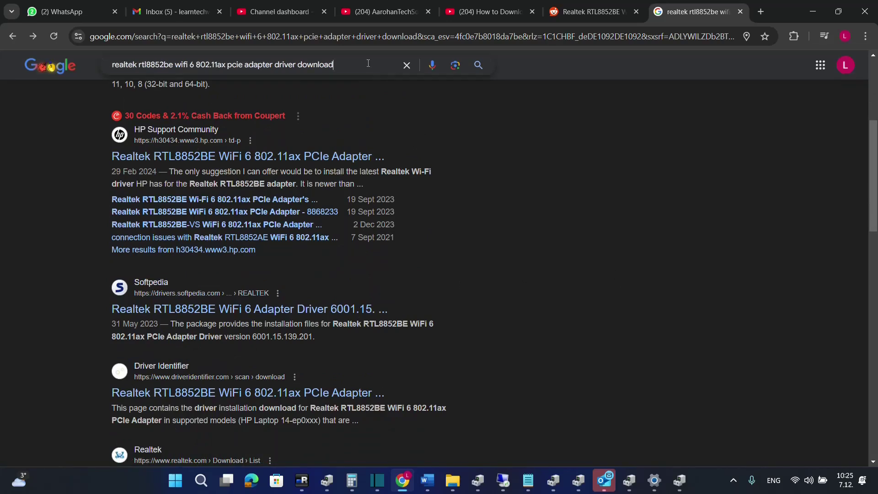
type("realtek")
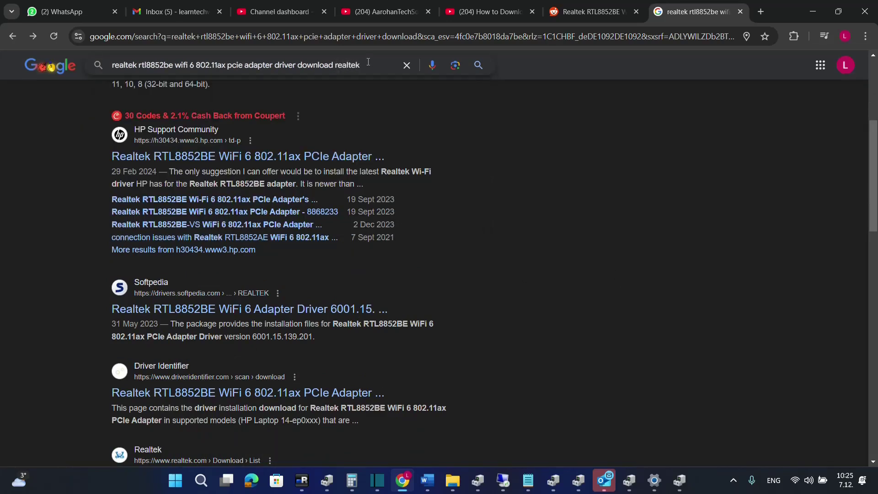
key("Return")
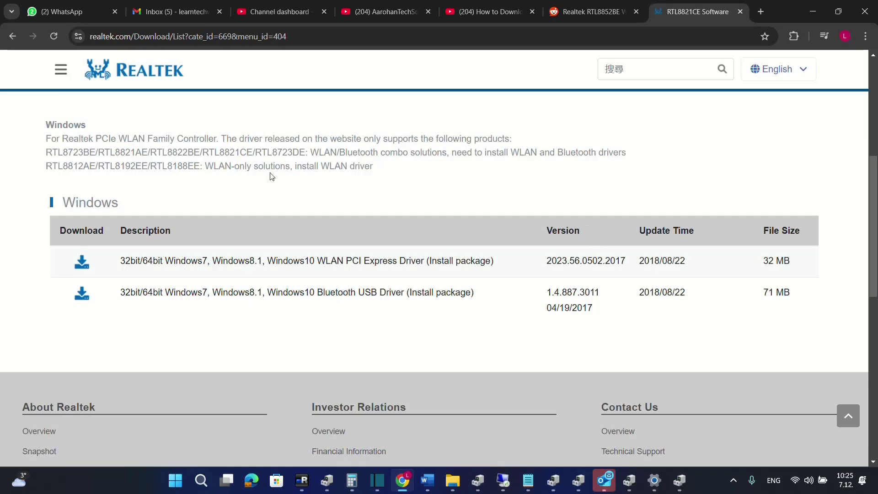
scroll(145, 141, "up", 4)
scroll(340, 277, "down", 5)
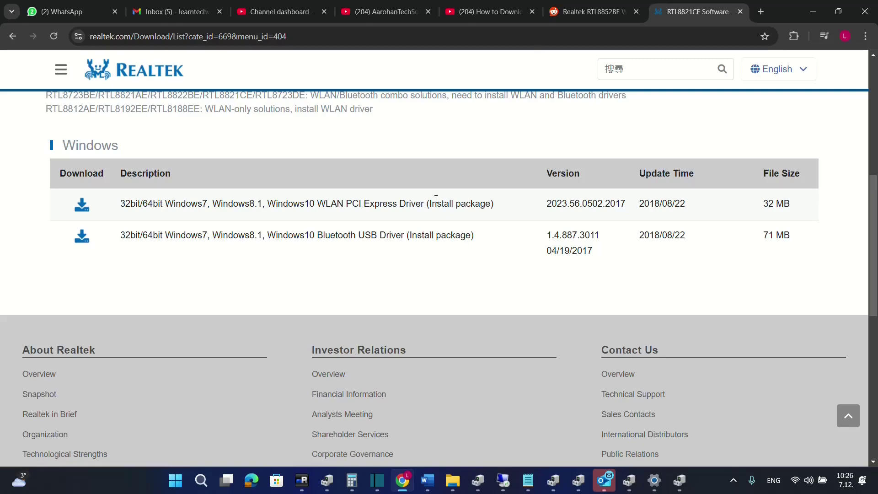
scroll(386, 234, "up", 1)
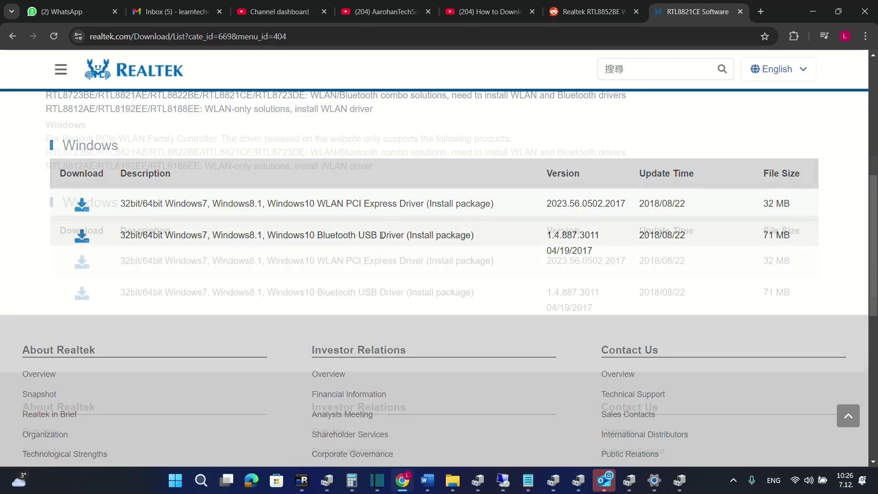